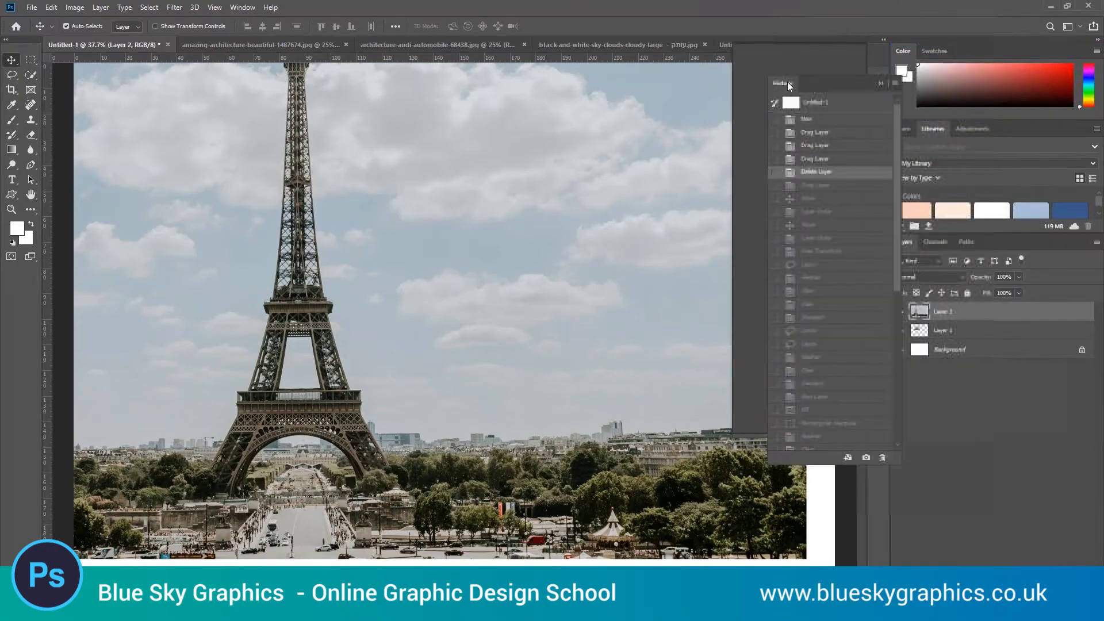
# Restore the 'Layer Order' history state, keeping the street photo beneath the bridge photo
pyautogui.click(818, 185)
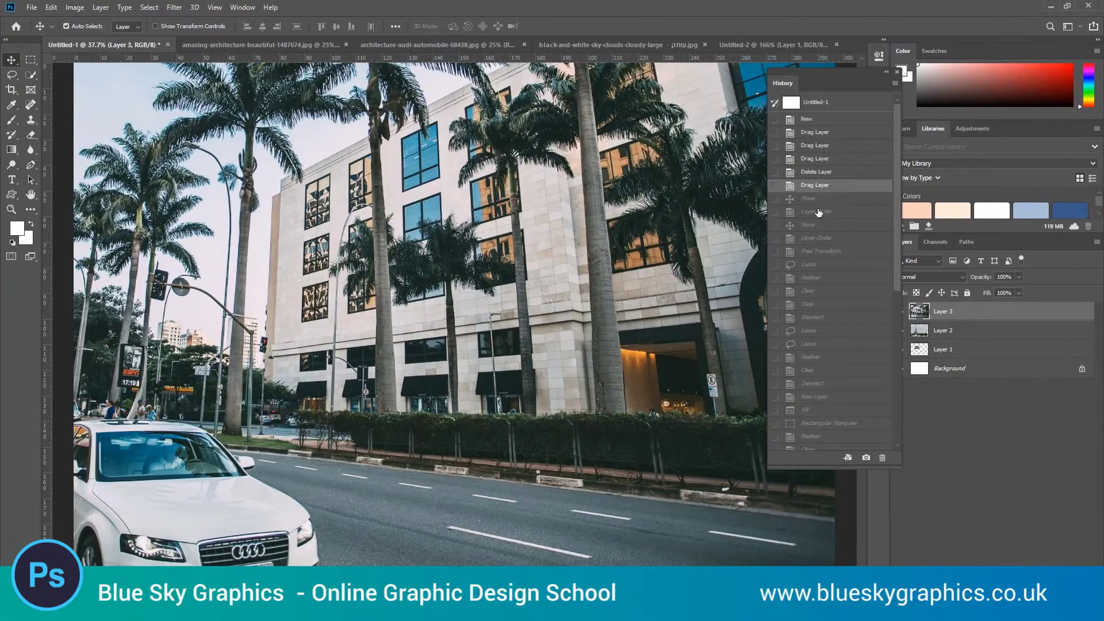
pyautogui.click(826, 198)
pyautogui.click(825, 211)
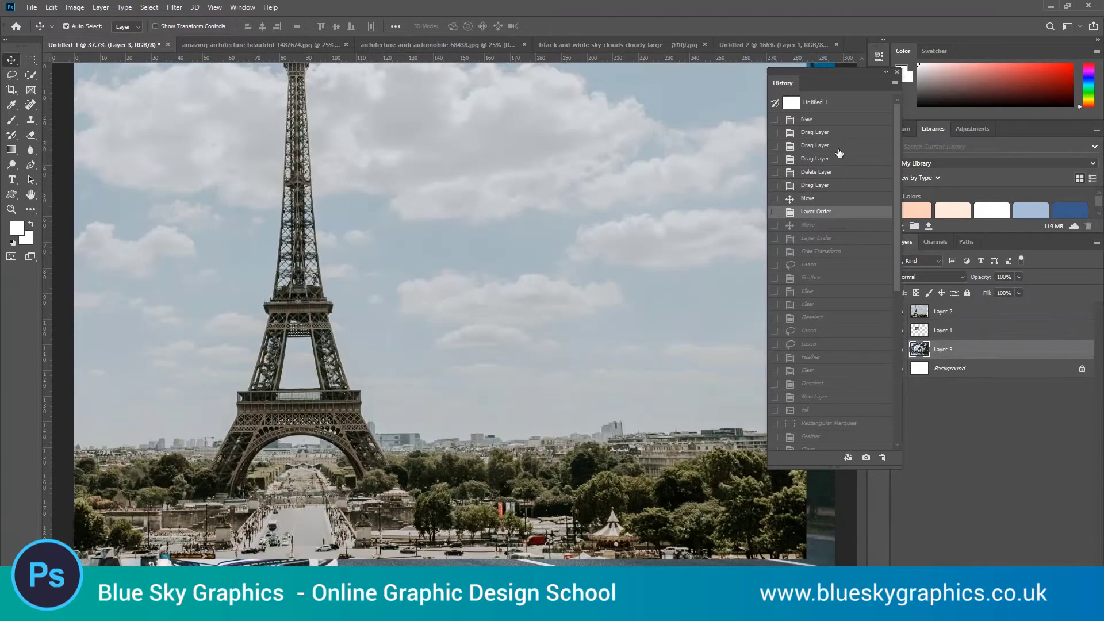
pyautogui.click(886, 72)
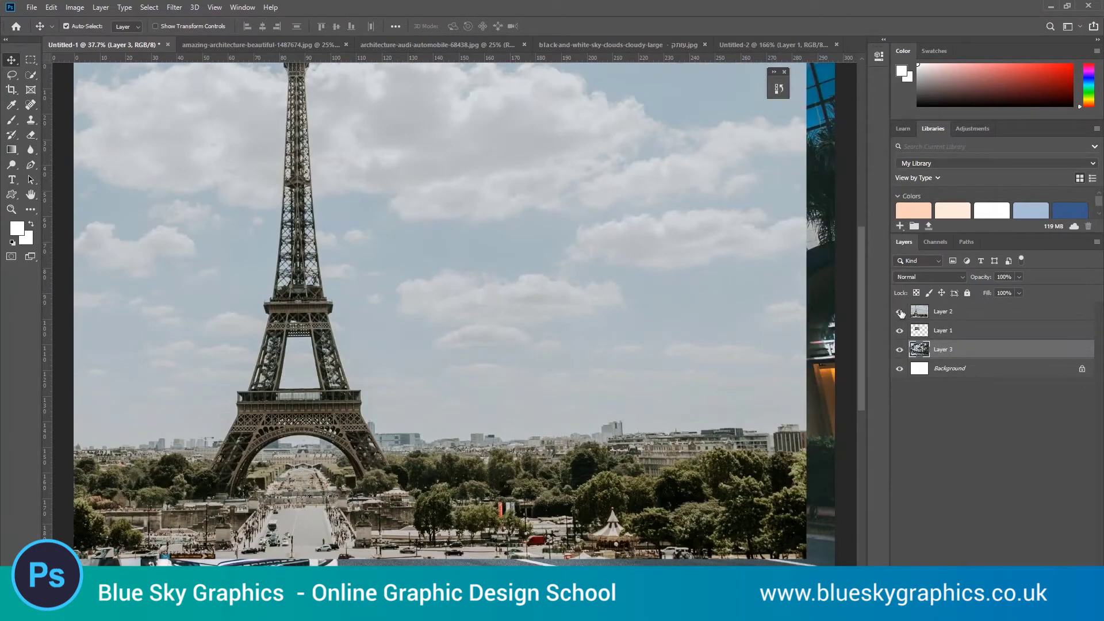
# Zoom out to 25% and move the Eiffel Tower photo to the canvas centre
pyautogui.hotkey('ctrl', '-')
pyautogui.click(900, 311)
pyautogui.click(966, 311)
pyautogui.moveTo(530, 353)
pyautogui.mouseDown()
pyautogui.moveTo(570, 349)
pyautogui.moveTo(625, 398)
pyautogui.mouseUp()
# Toggle the Eiffel Tower and bridge layers to compare the stack, leaving all layers visible
pyautogui.click(899, 311)
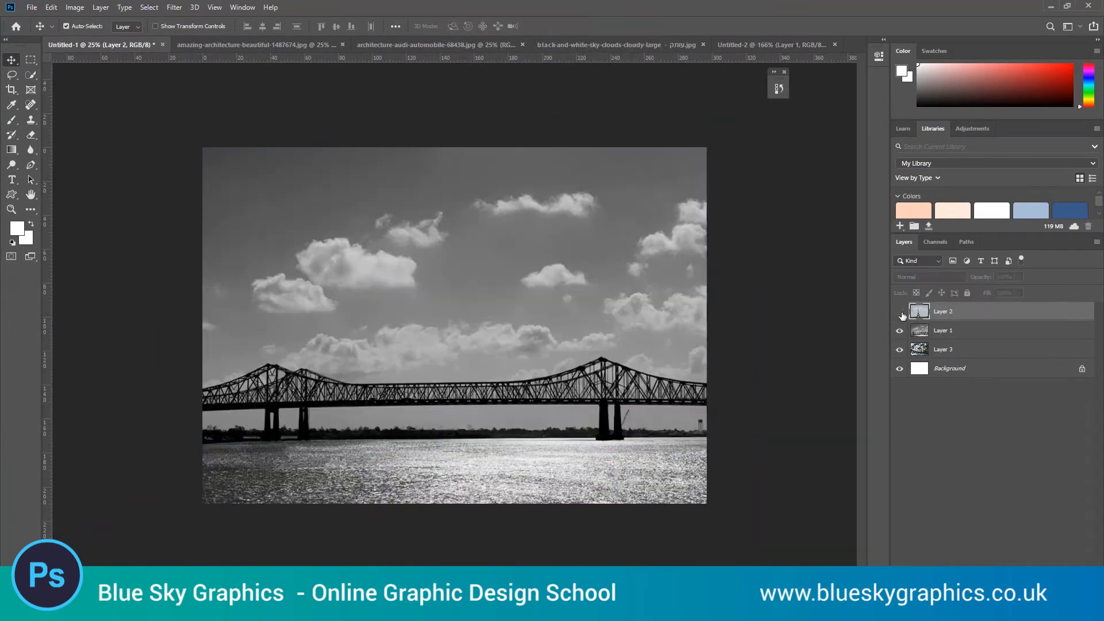
pyautogui.click(900, 311)
pyautogui.click(900, 330)
pyautogui.click(899, 311)
pyautogui.click(899, 311)
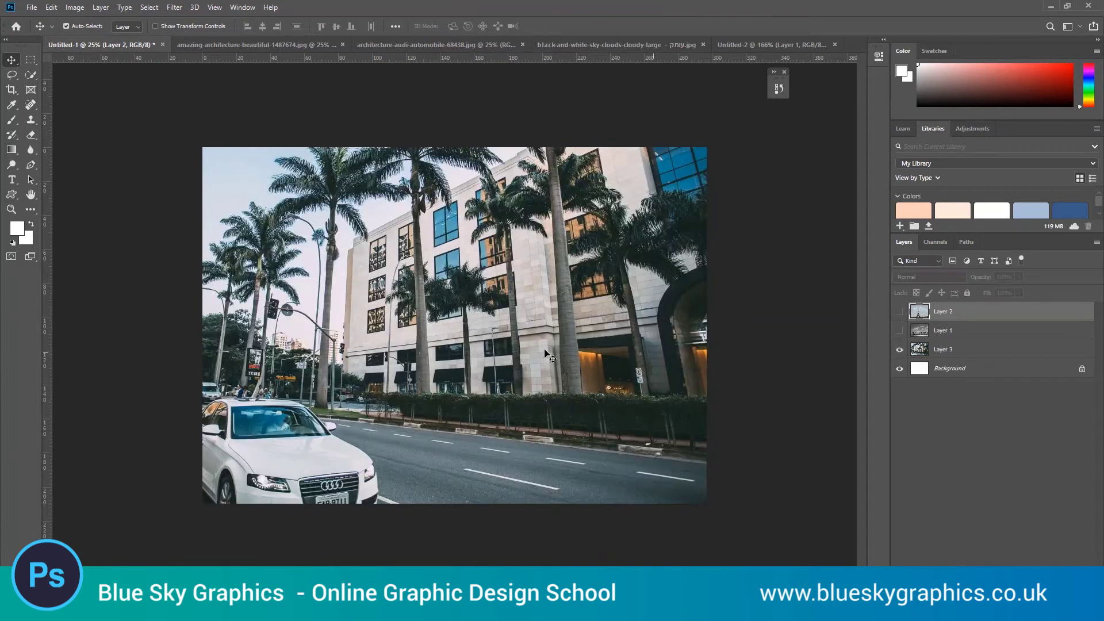
pyautogui.click(899, 331)
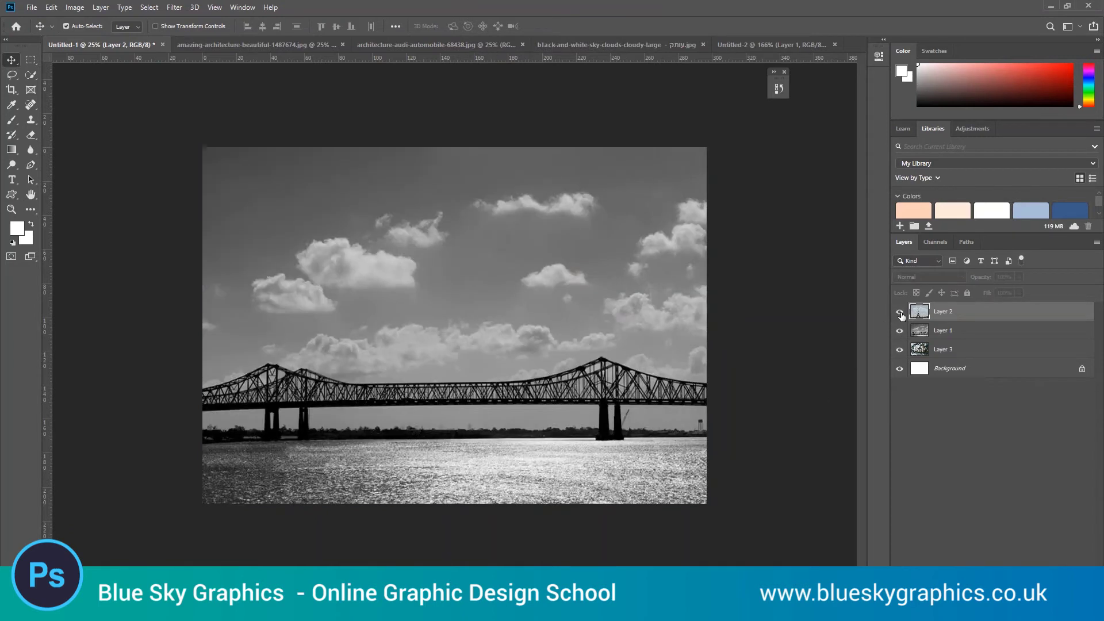
pyautogui.click(899, 312)
# Lasso around the Eiffel Tower, feather 250 px, and delete its surrounding sky
pyautogui.click(12, 74)
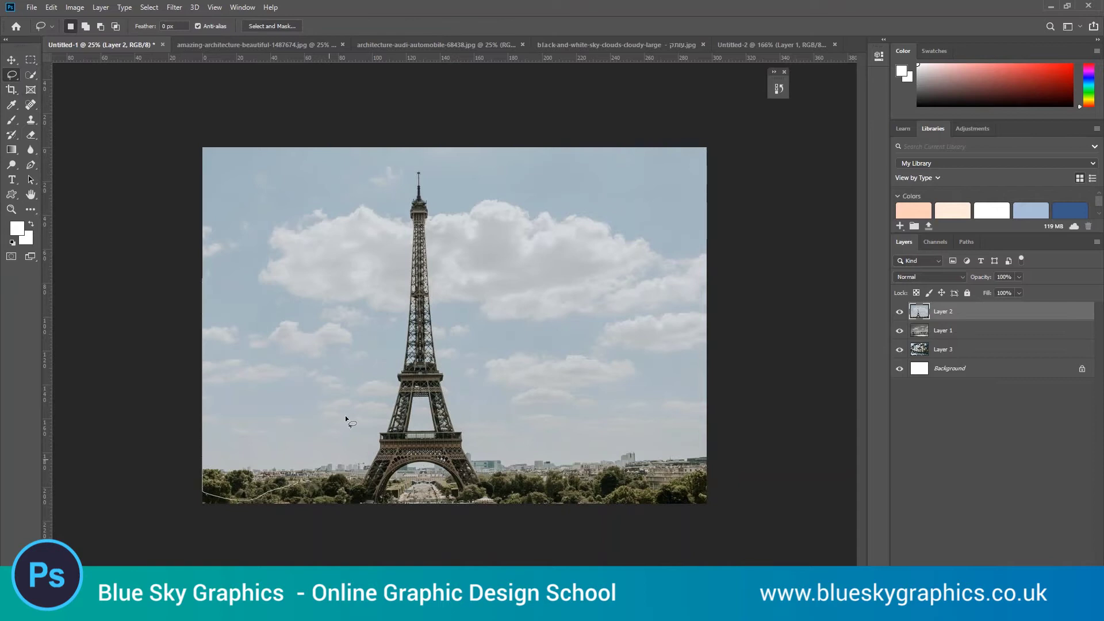
pyautogui.moveTo(345, 416)
pyautogui.mouseDown()
pyautogui.moveTo(651, 121)
pyautogui.moveTo(199, 491)
pyautogui.mouseUp()
pyautogui.hotkey('ctrl', '+')
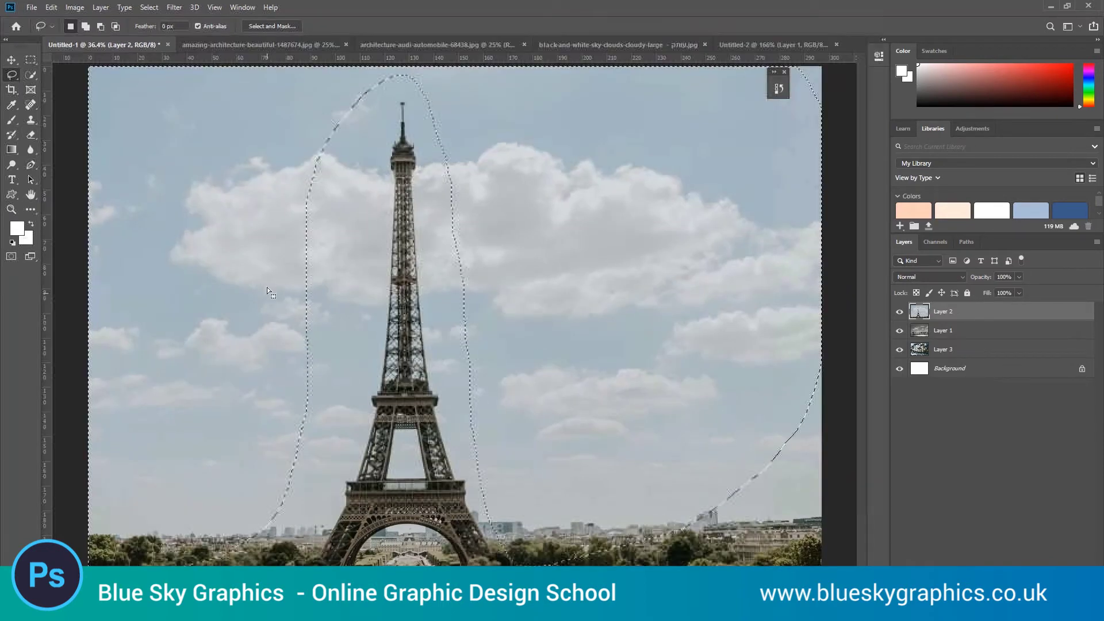
pyautogui.rightClick(267, 288)
pyautogui.click(308, 309)
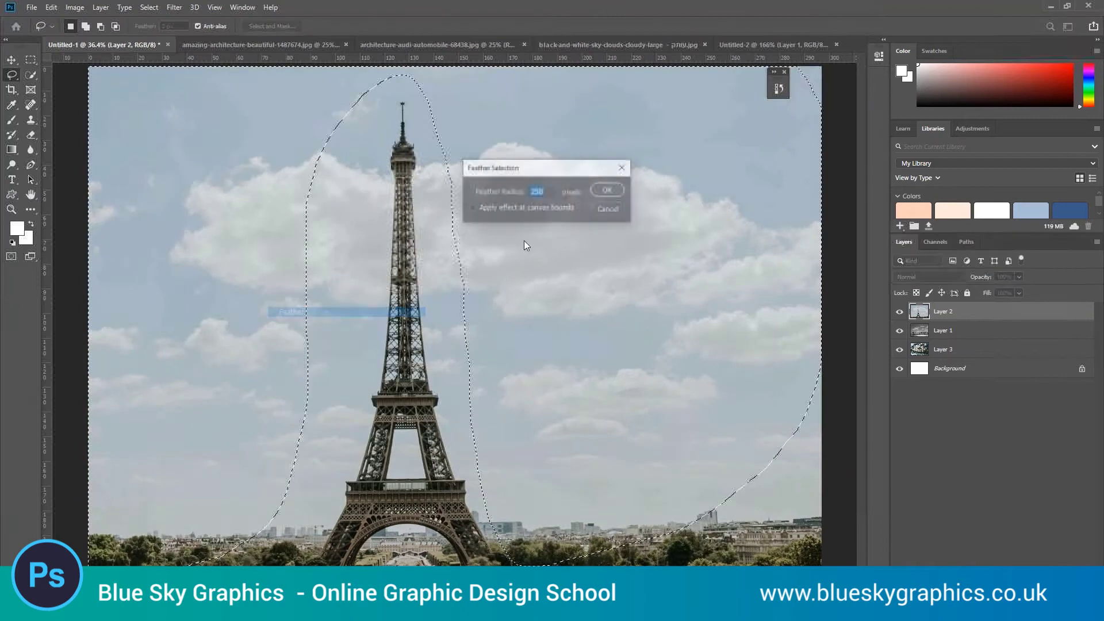
pyautogui.click(608, 191)
pyautogui.press('Delete')
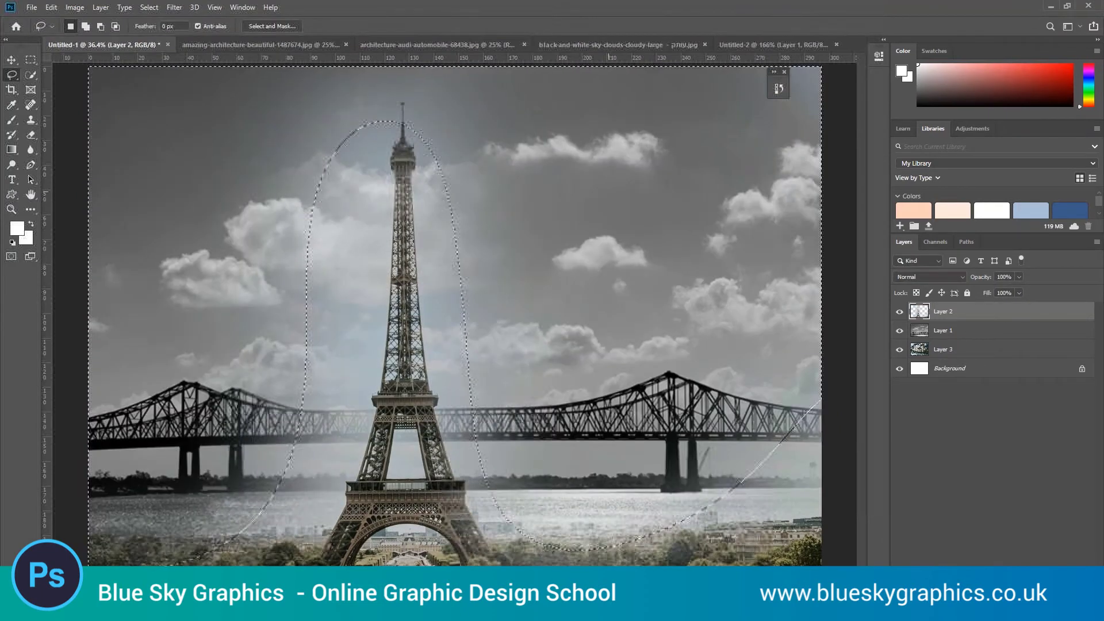
# Erase the bridge photo's sky with a 250 px feathered lasso, then add an empty layer
pyautogui.hotkey('alt', '[')
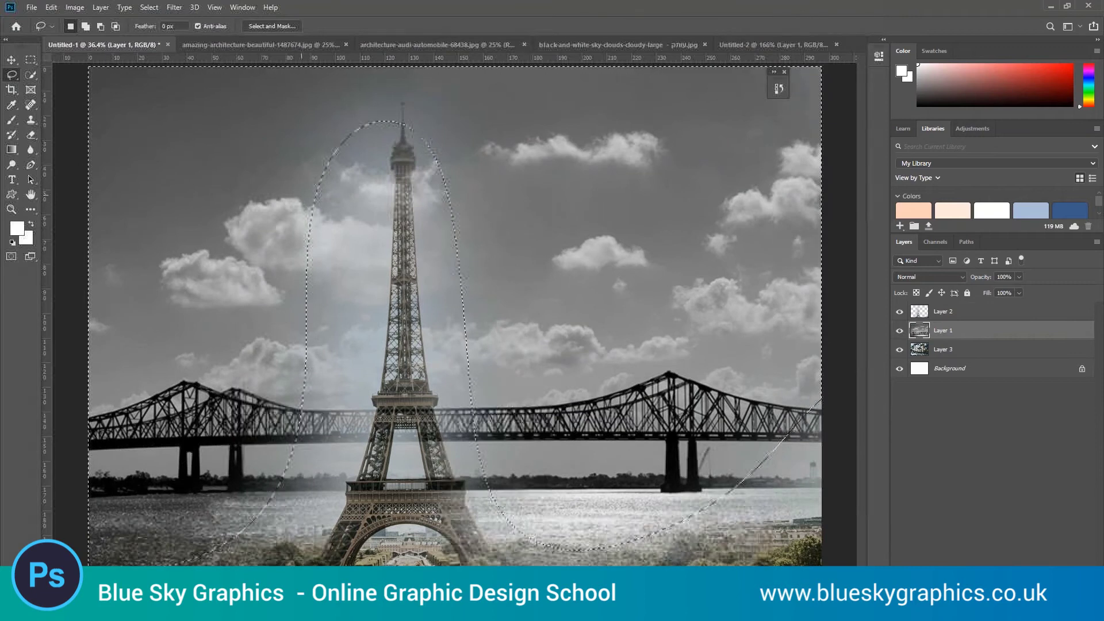
pyautogui.hotkey('ctrl', 'd')
pyautogui.hotkey('ctrl', '-')
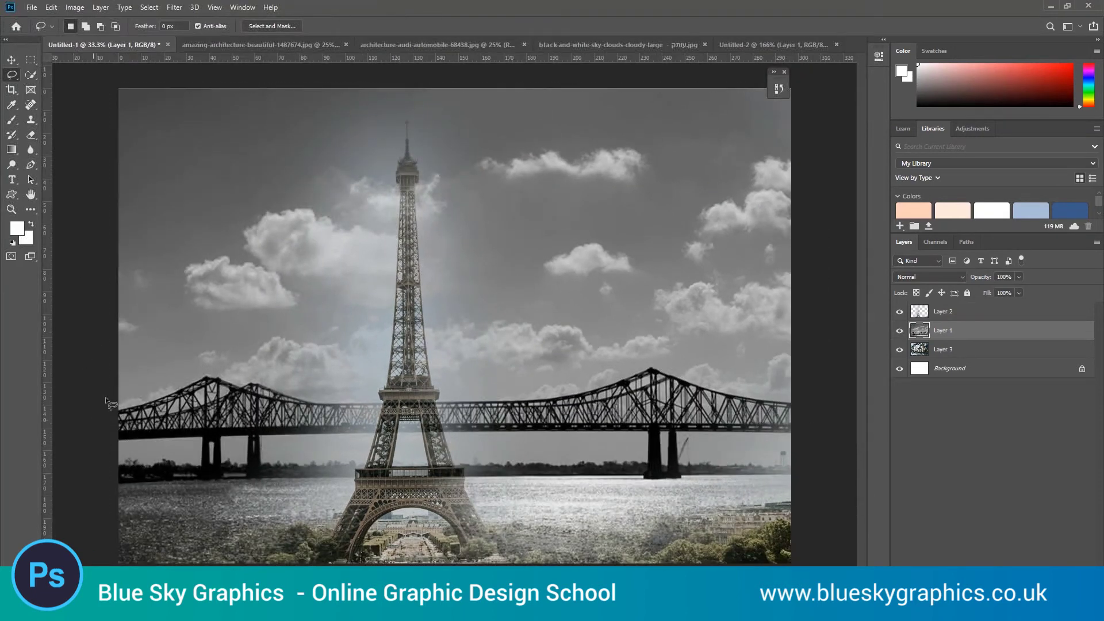
pyautogui.moveTo(106, 397)
pyautogui.mouseDown()
pyautogui.moveTo(390, 25)
pyautogui.moveTo(112, 371)
pyautogui.mouseUp()
pyautogui.rightClick(204, 199)
pyautogui.click(230, 226)
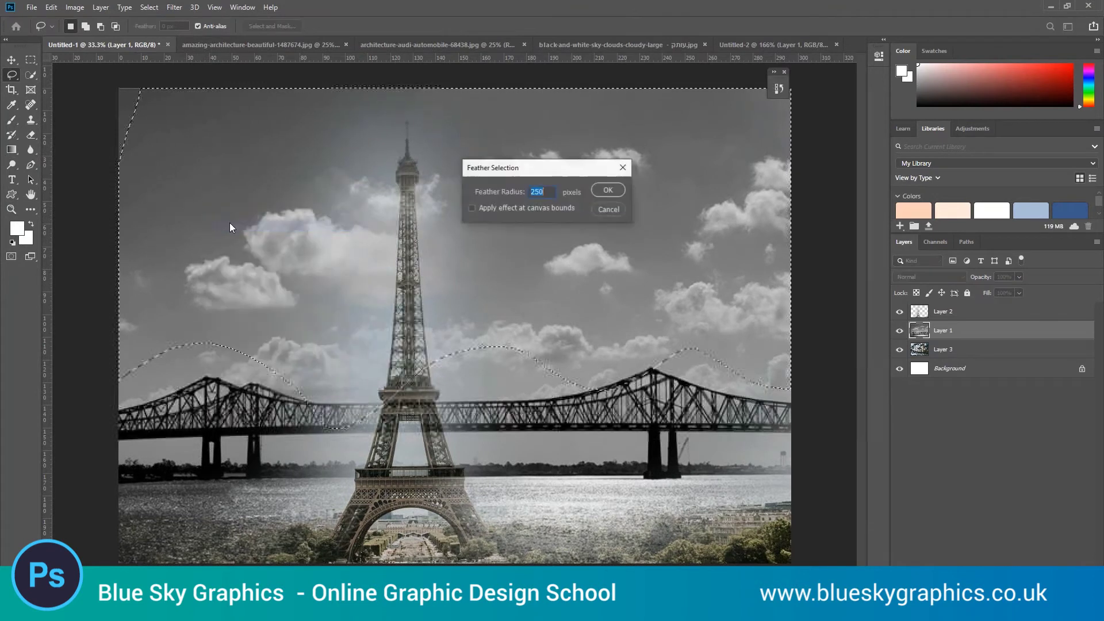
pyautogui.press('Return')
pyautogui.press('Delete')
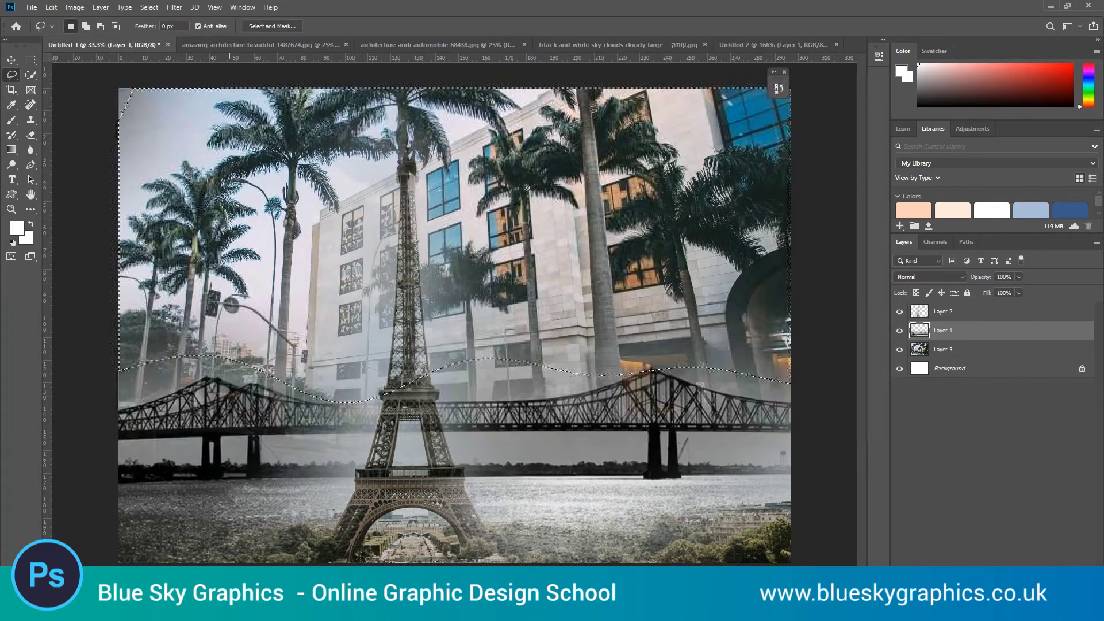
pyautogui.press('Delete')
pyautogui.hotkey('ctrl', 'd')
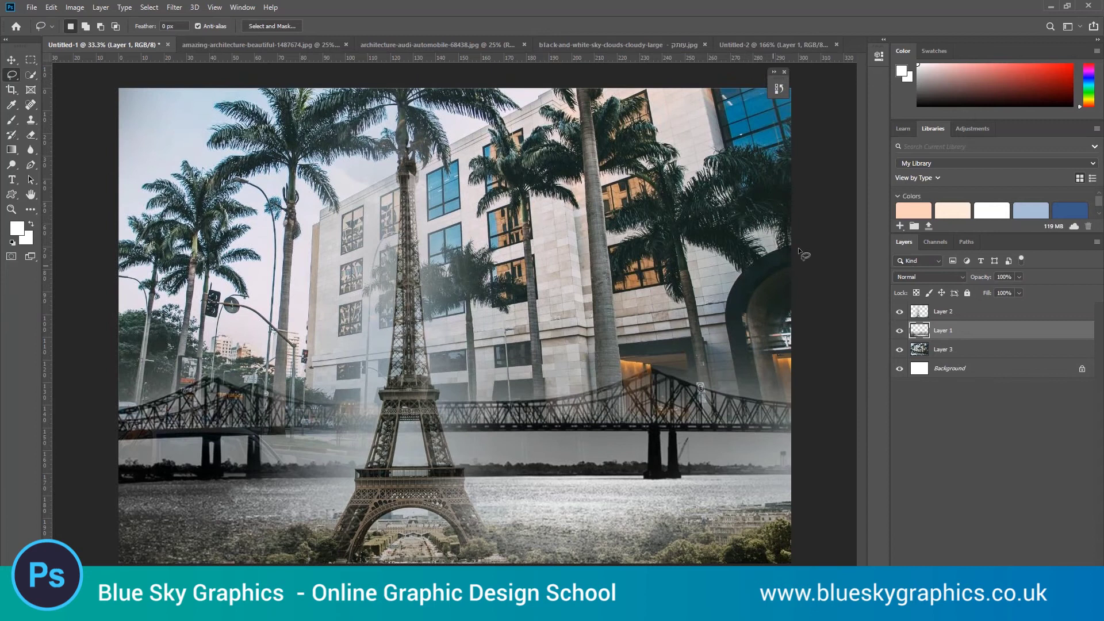
pyautogui.hotkey('ctrl', 'shift', 'alt', 'n')
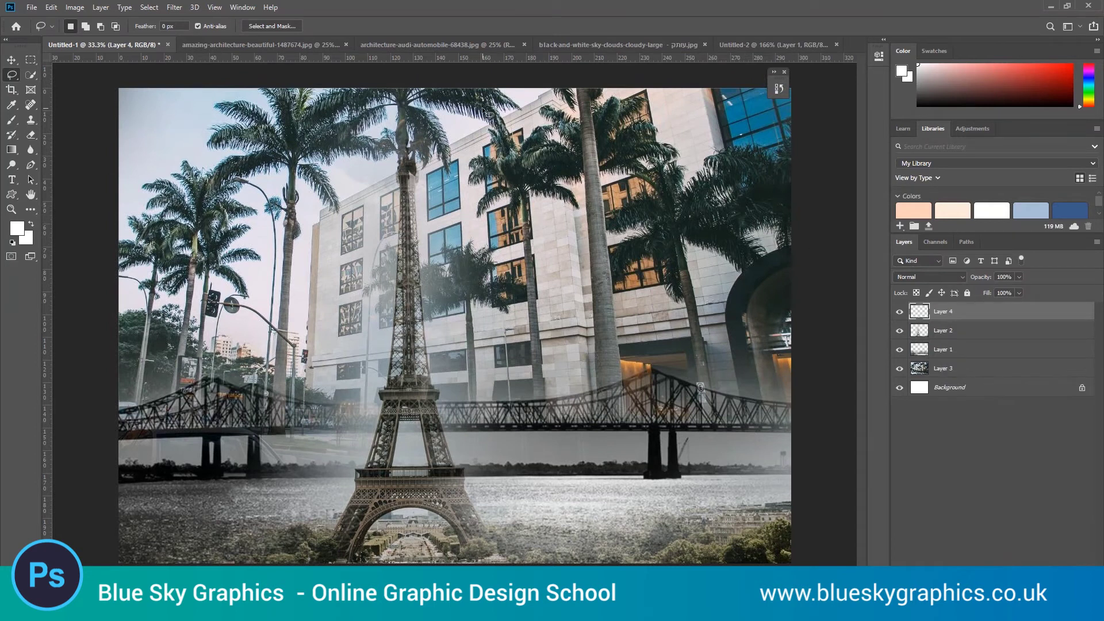
# Fill the new Layer 4 with solid black
pyautogui.hotkey('shift', 'F5')
pyautogui.click(557, 160)
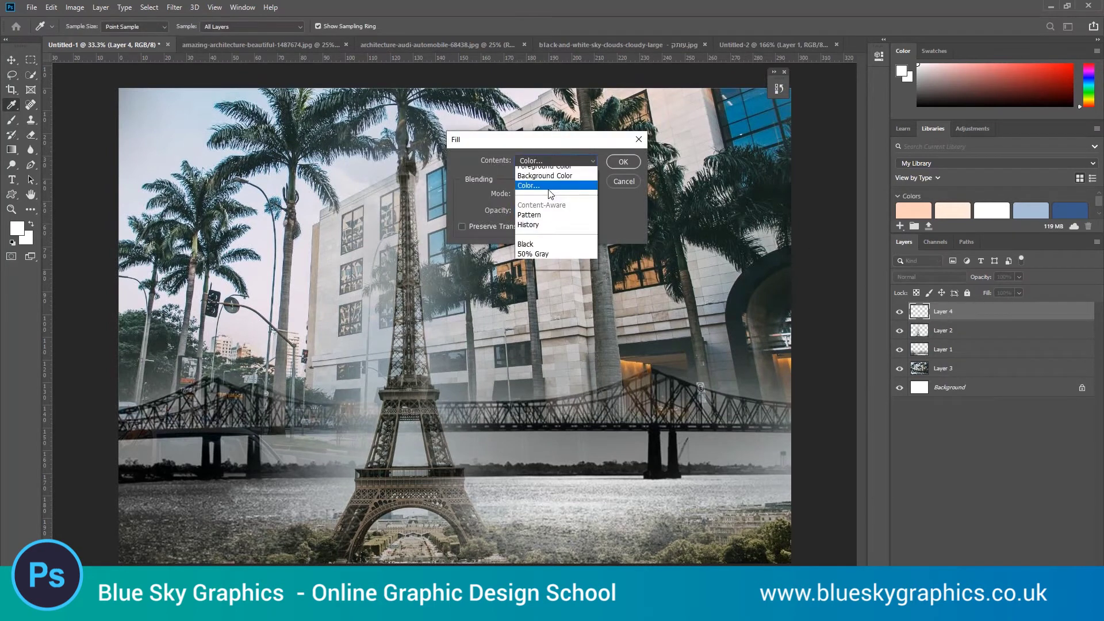
pyautogui.click(548, 251)
pyautogui.click(623, 161)
# Delete a 250 px feathered lasso area inside the edges to leave a dark vignette
pyautogui.press('l')
pyautogui.moveTo(181, 109)
pyautogui.mouseDown()
pyautogui.moveTo(616, 112)
pyautogui.moveTo(754, 232)
pyautogui.moveTo(754, 500)
pyautogui.moveTo(457, 530)
pyautogui.moveTo(198, 513)
pyautogui.moveTo(156, 242)
pyautogui.moveTo(184, 125)
pyautogui.mouseUp()
pyautogui.rightClick(451, 191)
pyautogui.click(492, 226)
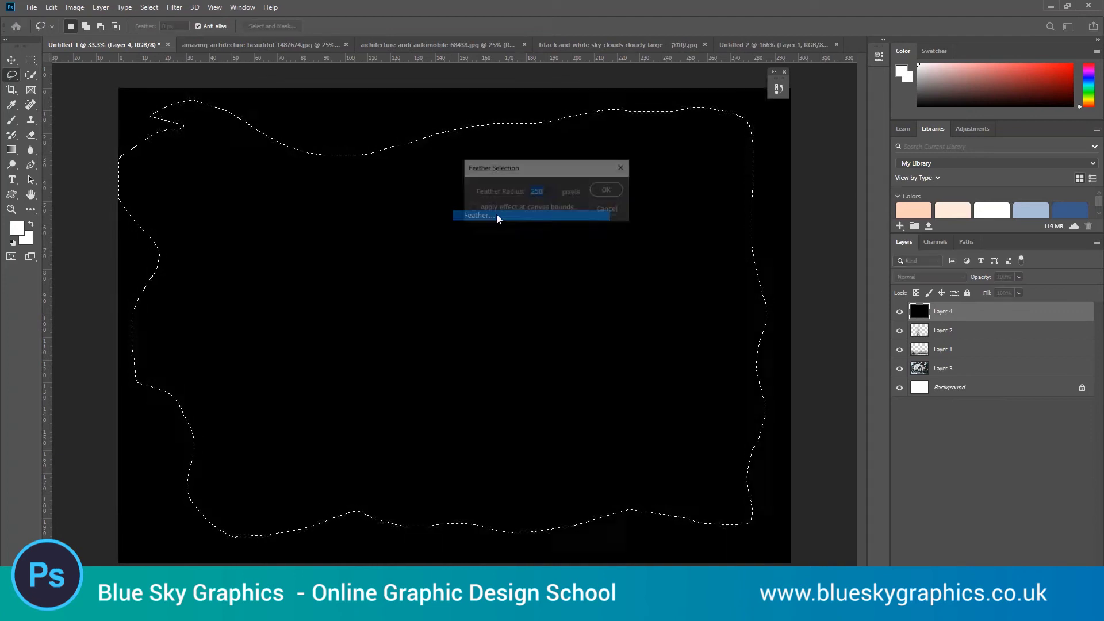
pyautogui.write('250')
pyautogui.click(607, 191)
pyautogui.press('Delete')
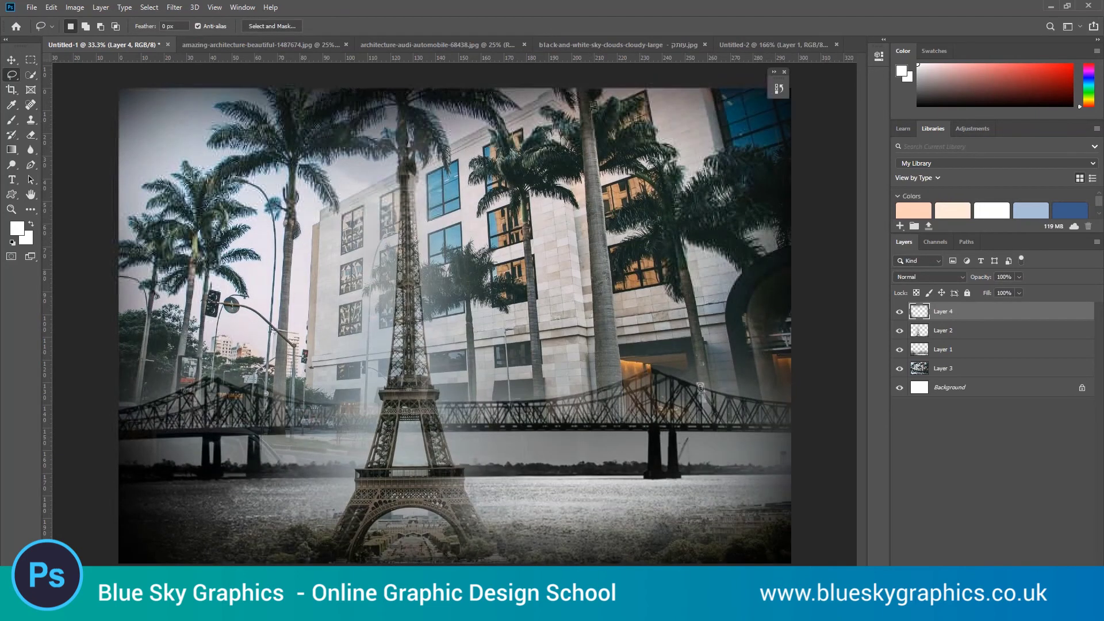
# Add a new Layer 5 with a rectangular marquee slightly inset from the image edges
pyautogui.hotkey('ctrl', 'd')
pyautogui.hotkey('ctrl', 'shift', 'alt', 'n')
pyautogui.press('m')
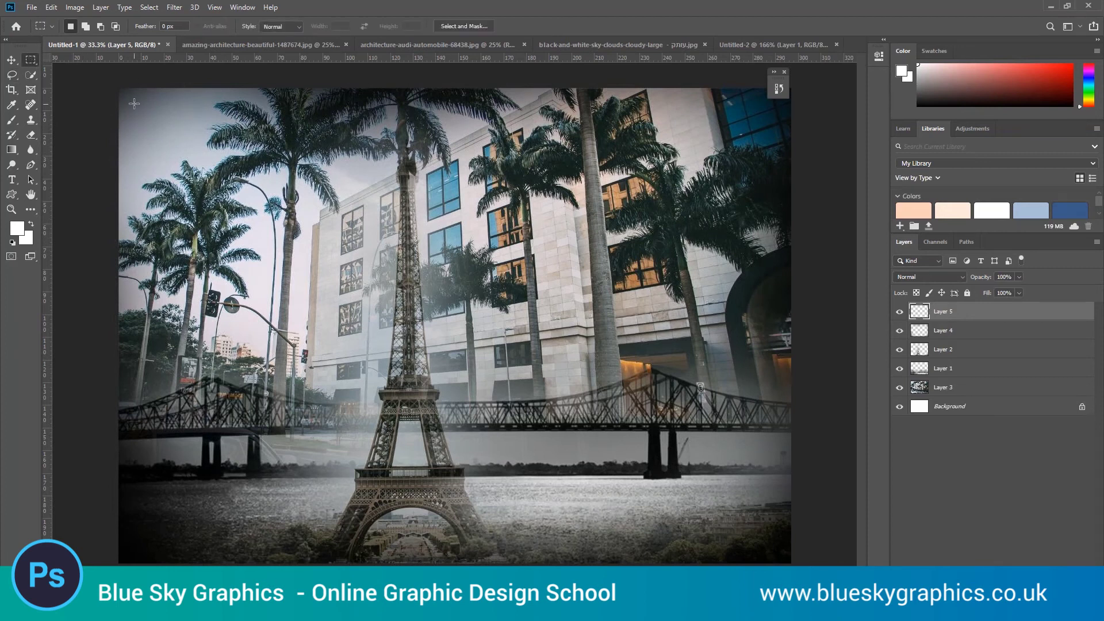
pyautogui.moveTo(133, 103); pyautogui.dragTo(778, 551)
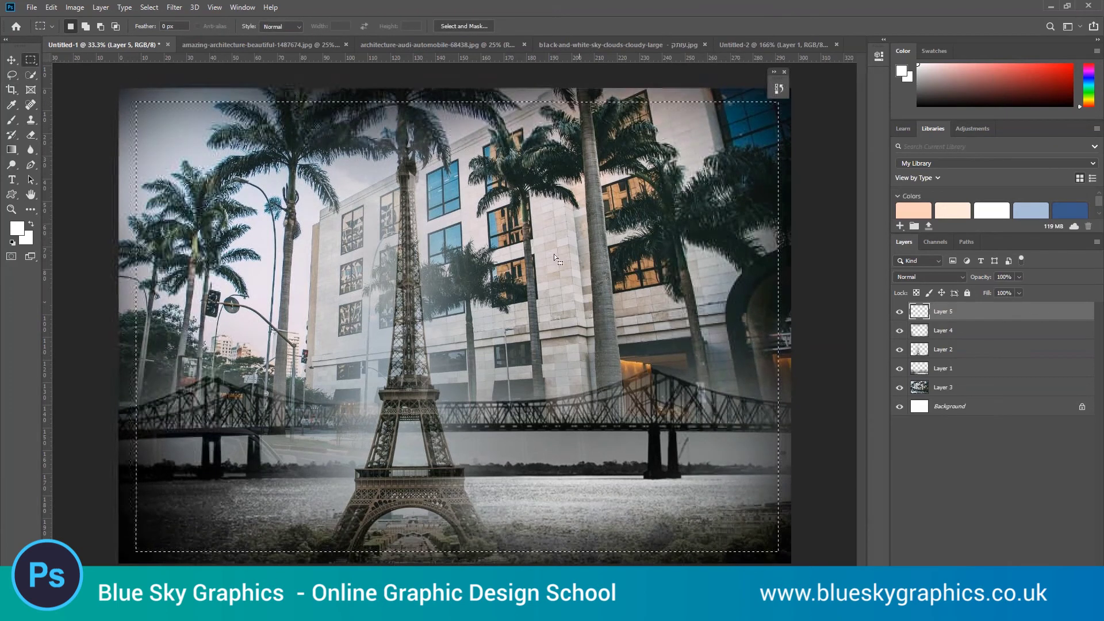
# Stroke the selection with a white 10 px border and deselect
pyautogui.rightClick(542, 232)
pyautogui.click(556, 377)
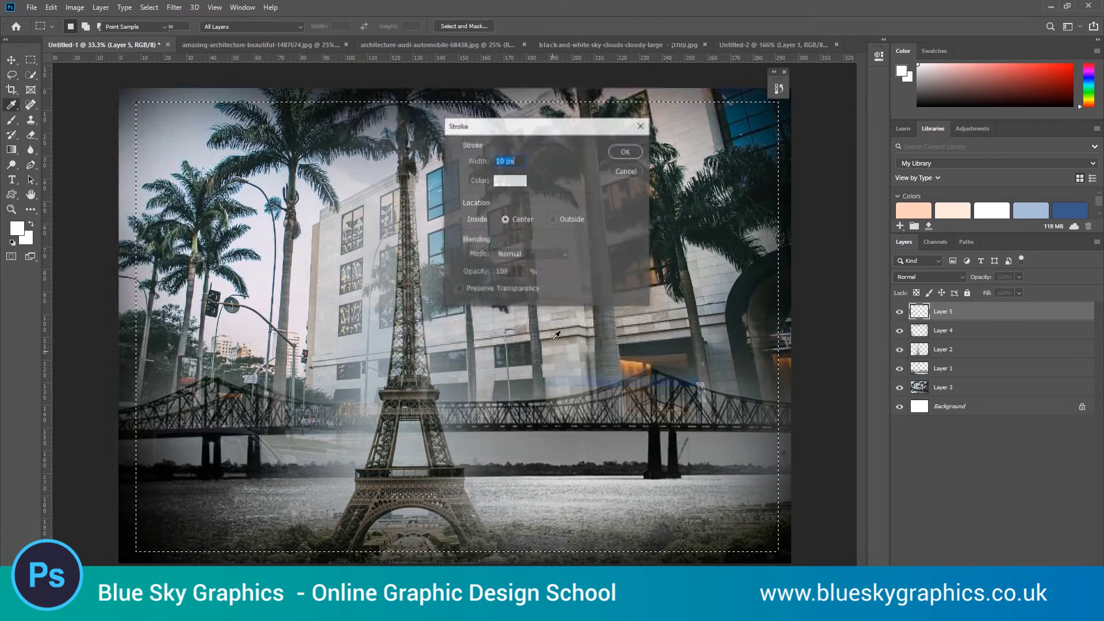
pyautogui.click(510, 180)
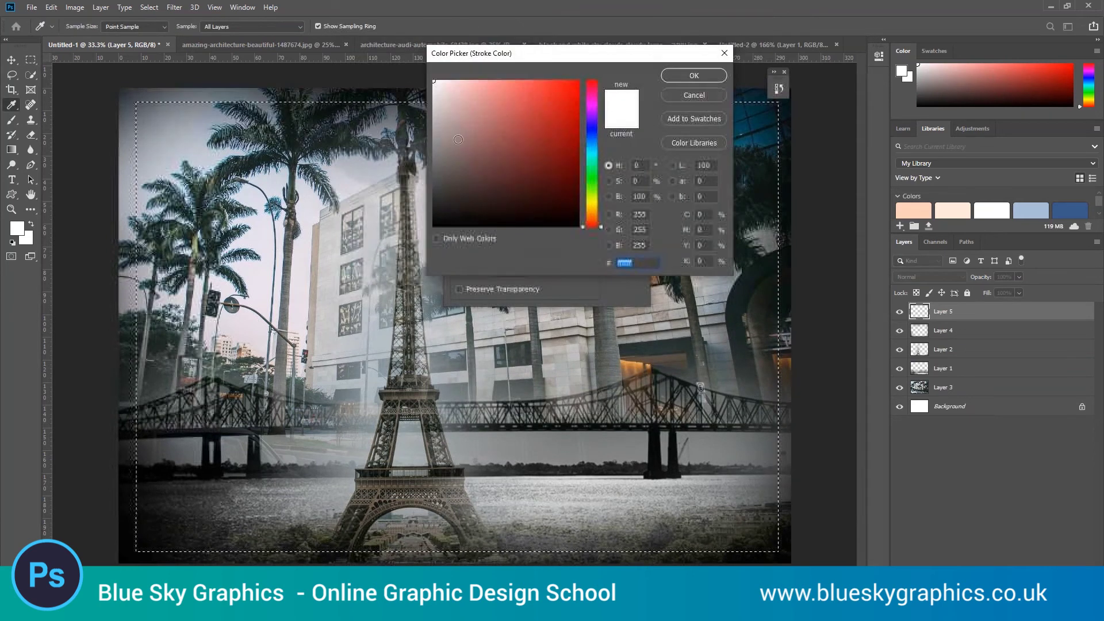
pyautogui.click(693, 75)
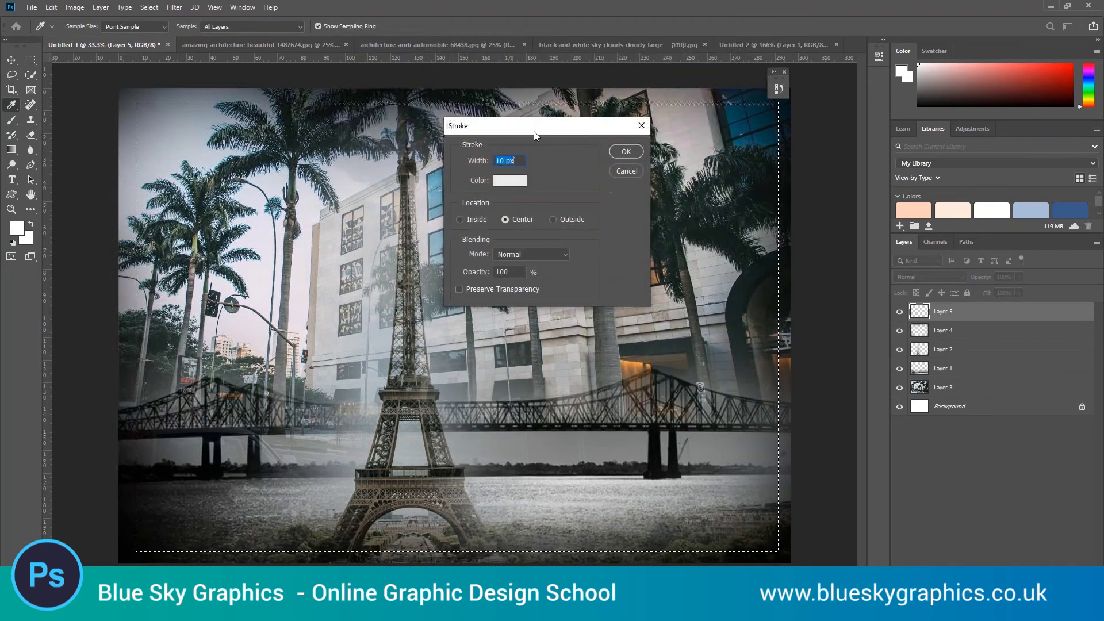
pyautogui.write('8')
pyautogui.press('Return')
pyautogui.press('m')
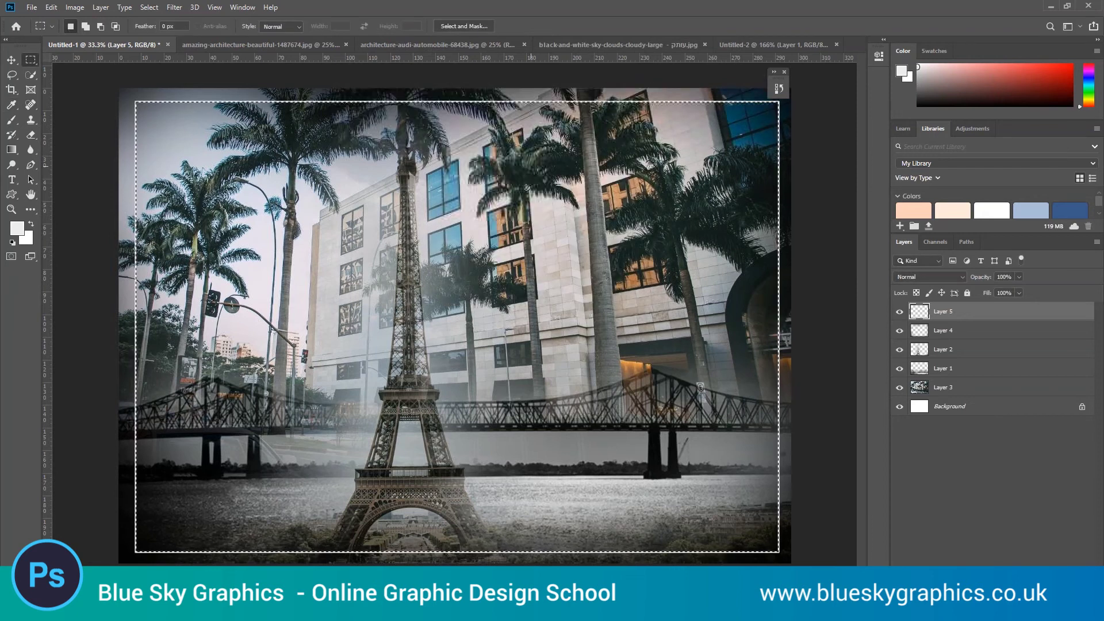
pyautogui.hotkey('ctrl', 'd')
pyautogui.press('v')
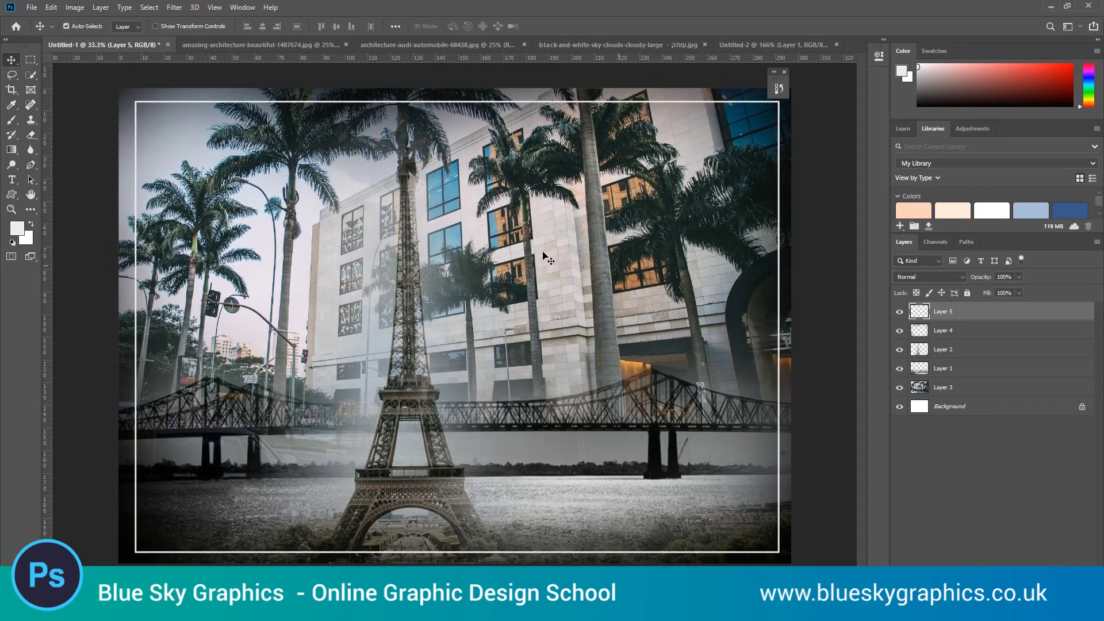
# Delete the top-left and bottom-right stretches of the white frame
pyautogui.press('m')
pyautogui.moveTo(119, 88); pyautogui.dragTo(304, 292)
pyautogui.moveTo(650, 447); pyautogui.dragTo(791, 563)
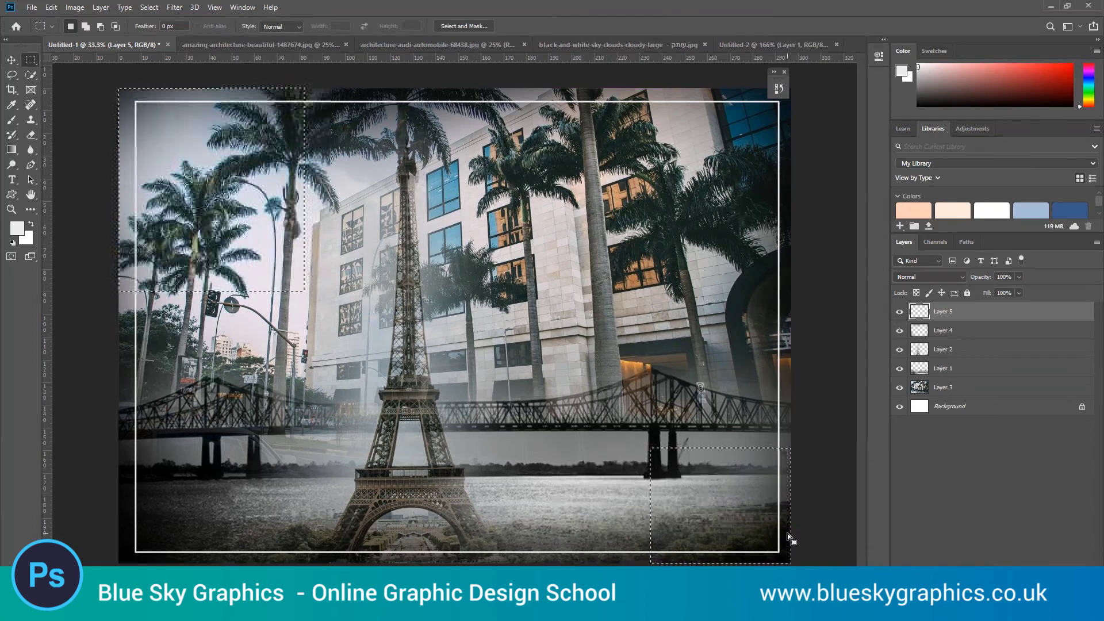
pyautogui.press('Delete')
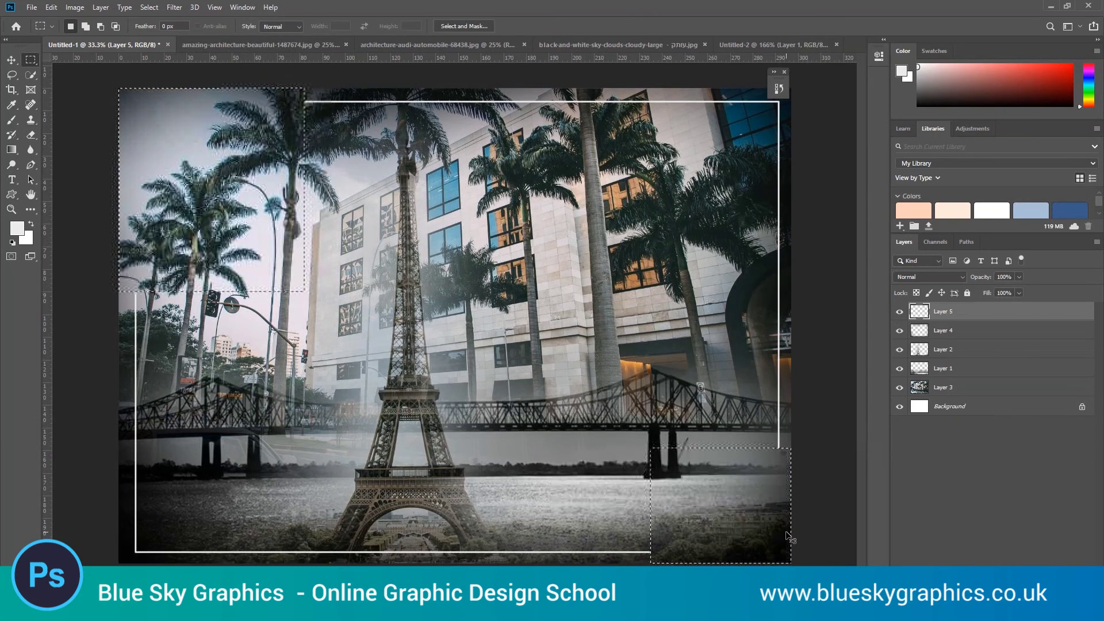
pyautogui.hotkey('ctrl', 'd')
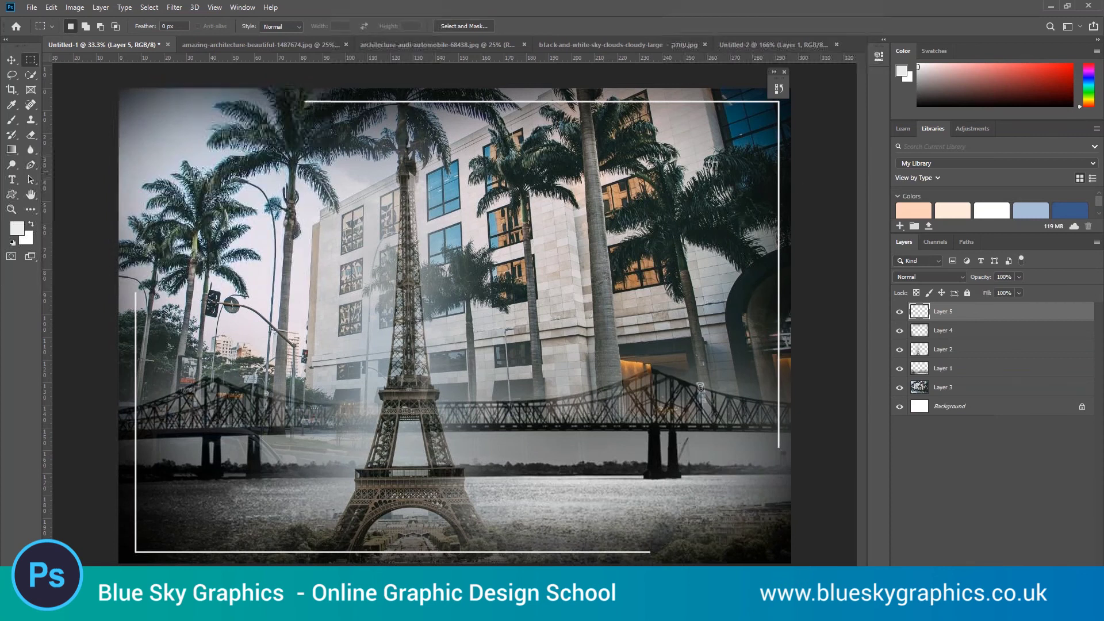
# Erase part of the bottom frame line, then toggle the Eiffel Tower and building layers to compare
pyautogui.moveTo(269, 90); pyautogui.dragTo(712, 205)
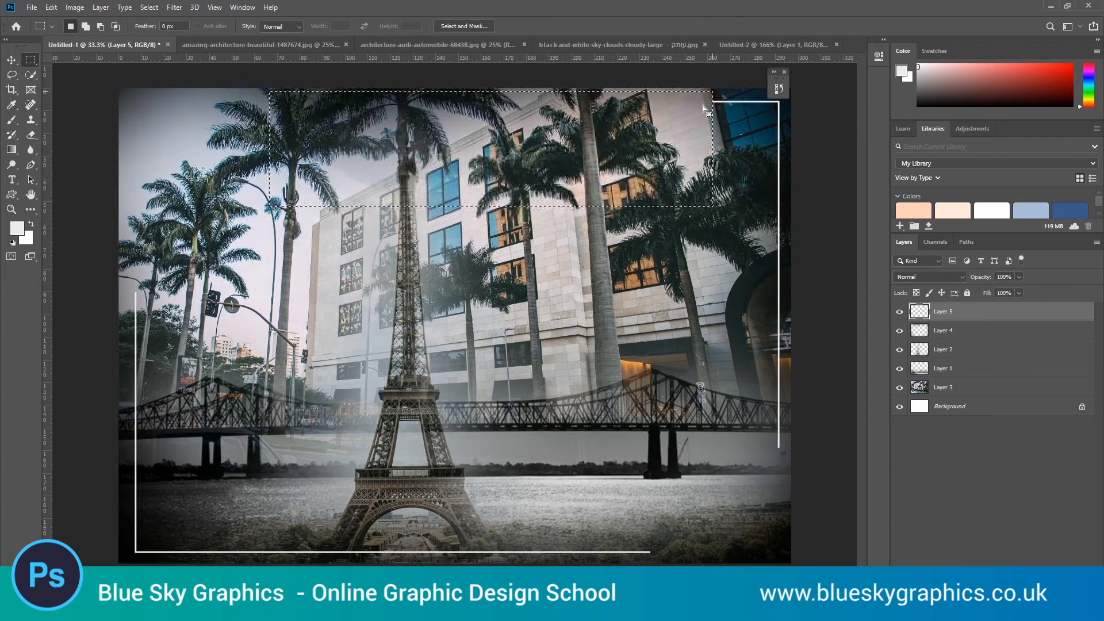
pyautogui.moveTo(184, 488); pyautogui.dragTo(740, 563)
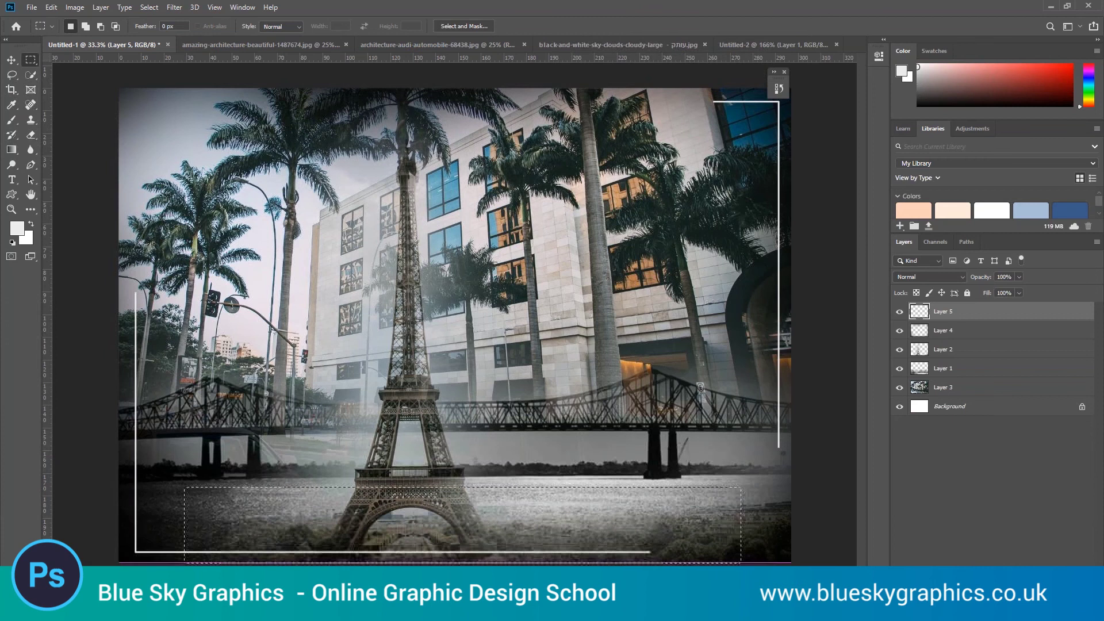
pyautogui.press('Delete')
pyautogui.hotkey('ctrl', 'd')
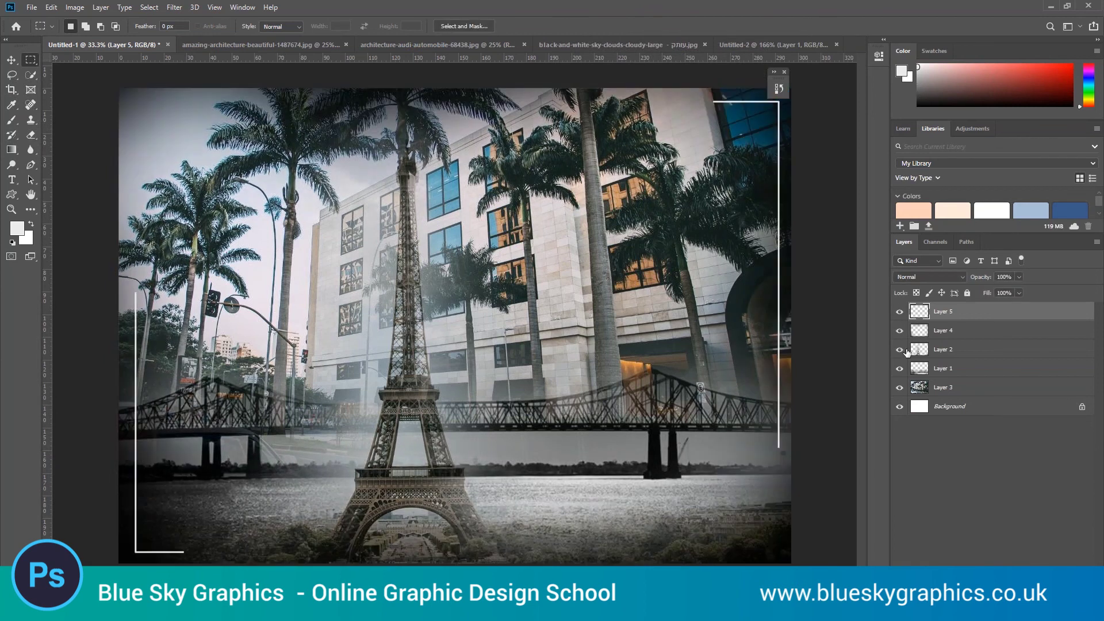
pyautogui.click(898, 368)
pyautogui.click(899, 387)
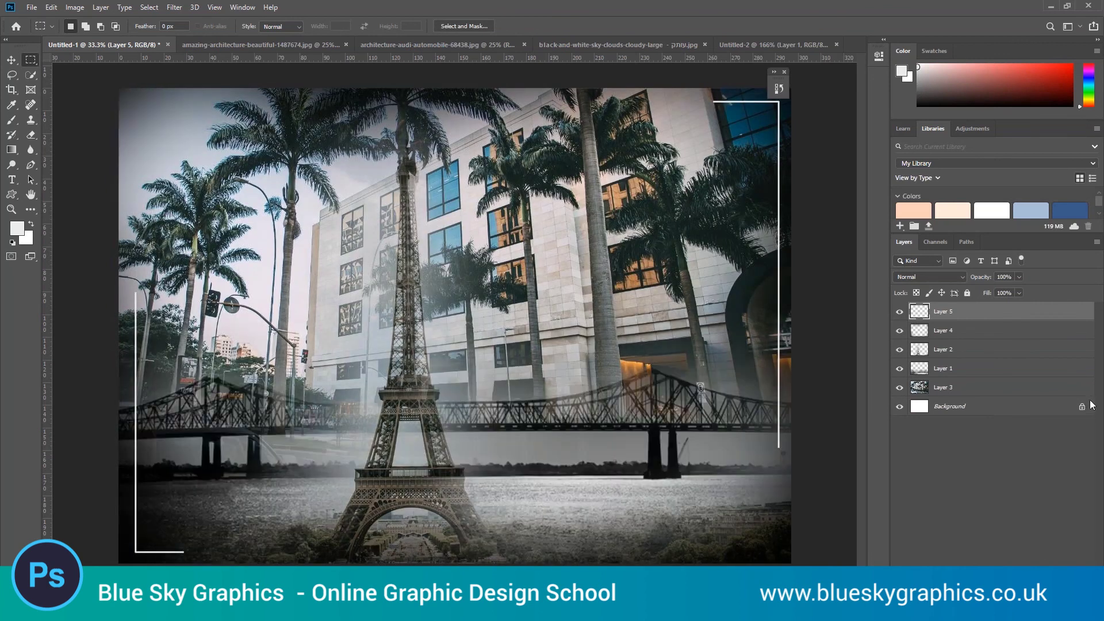